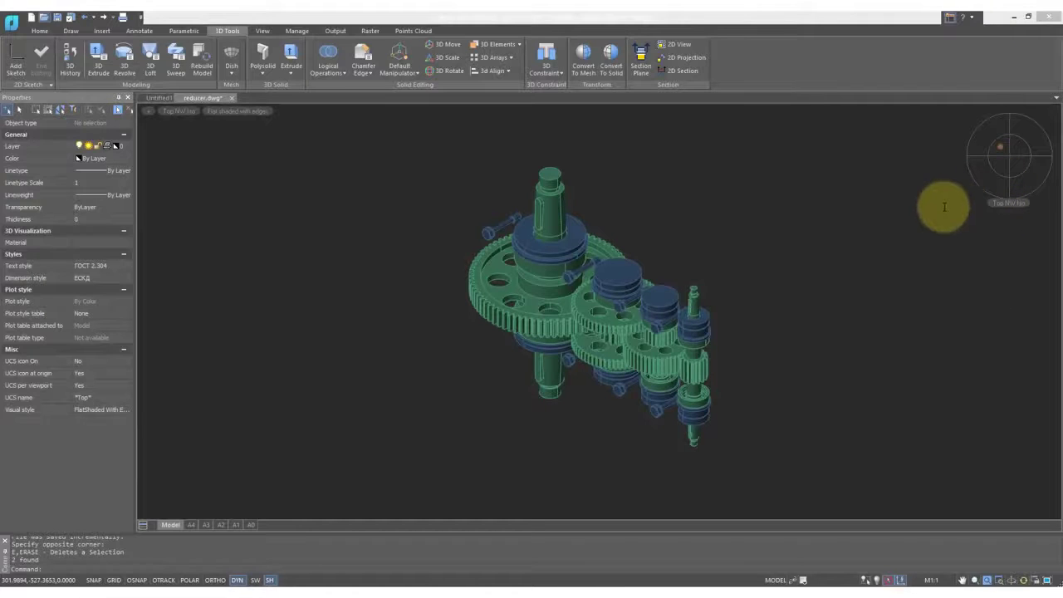
Step: Switch the reducer model to the top view and place its main 2D view below the gears
{"action": "key", "text": "Escape"}
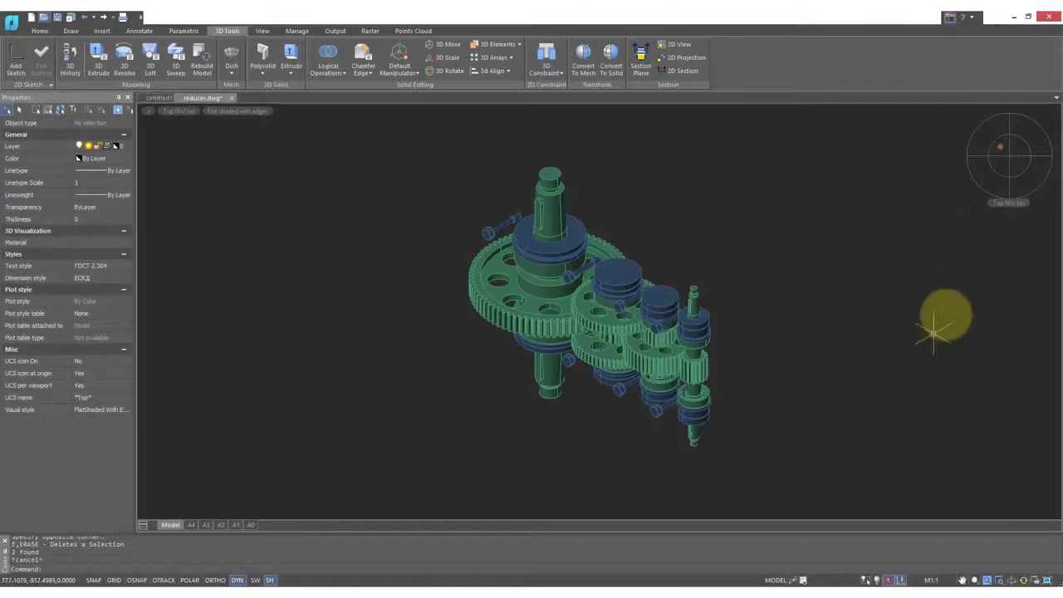
{"action": "left_click", "coordinate": [1009, 154]}
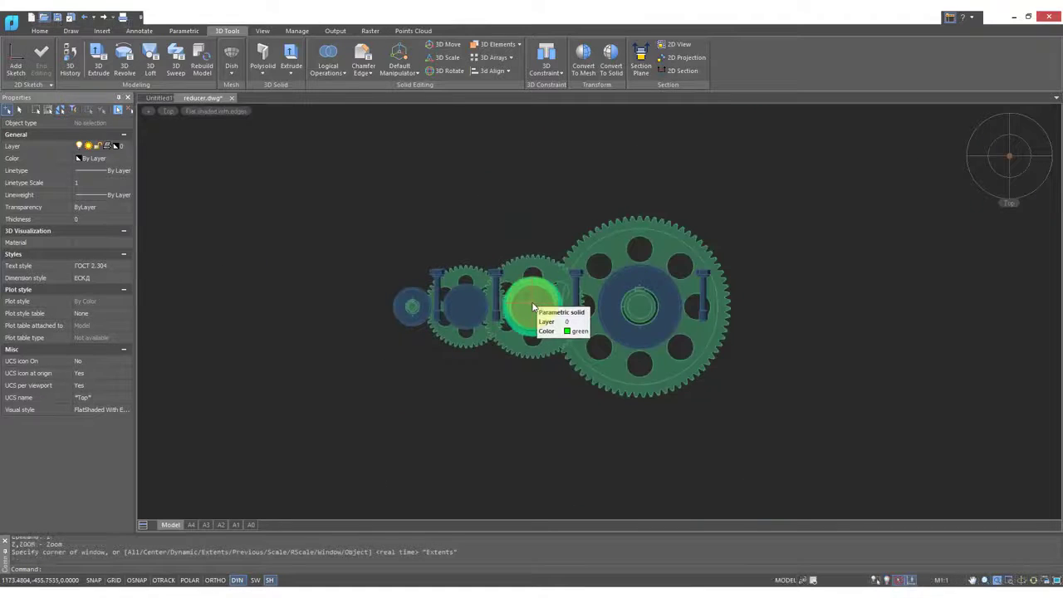
{"action": "scroll", "coordinate": [532, 306], "scroll_direction": "down", "scroll_amount": 2}
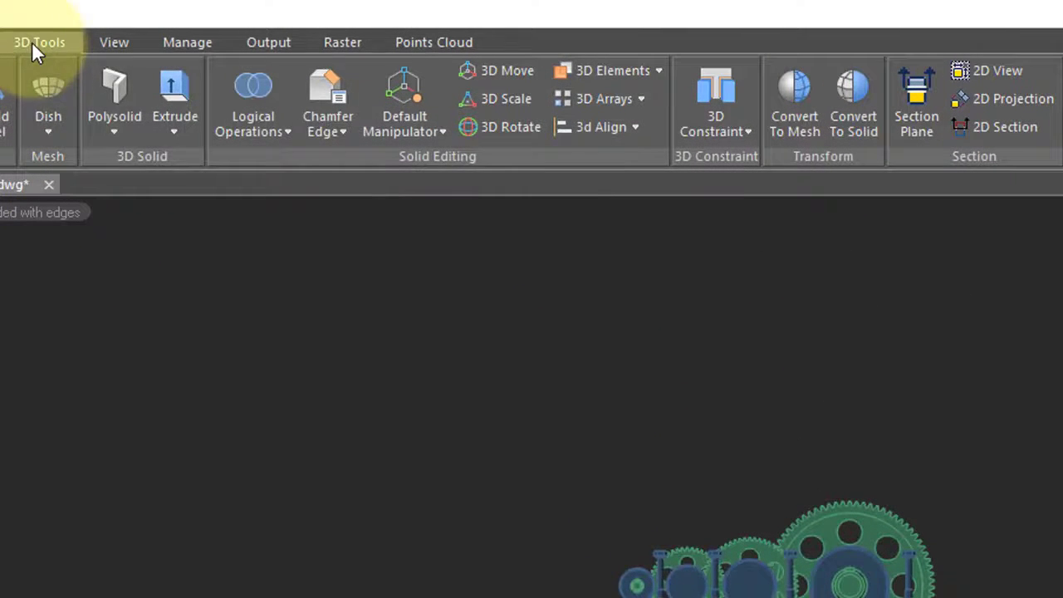
{"action": "left_click", "coordinate": [999, 69]}
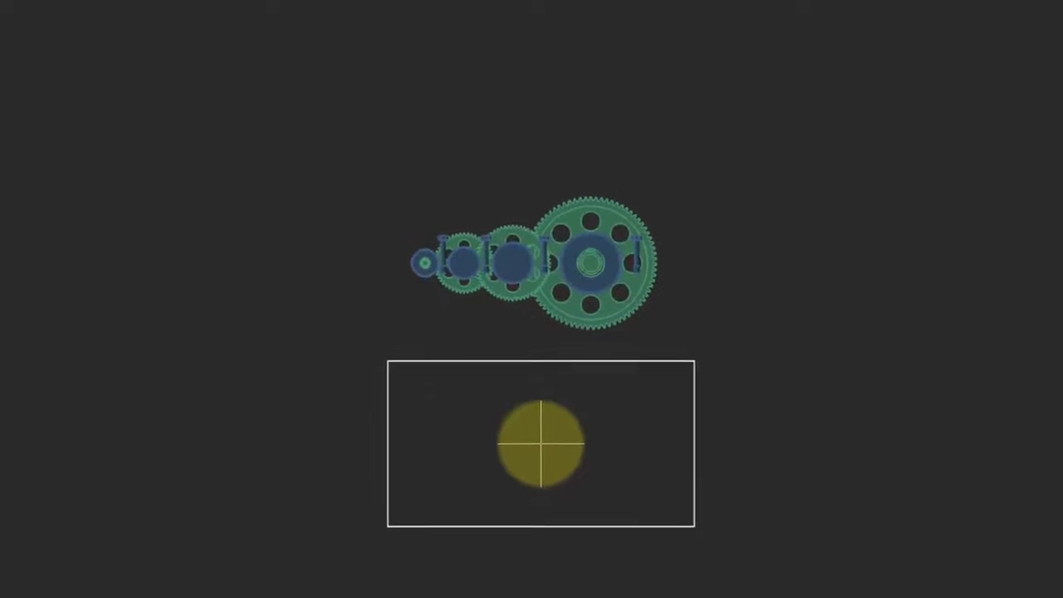
{"action": "left_click", "coordinate": [540, 444]}
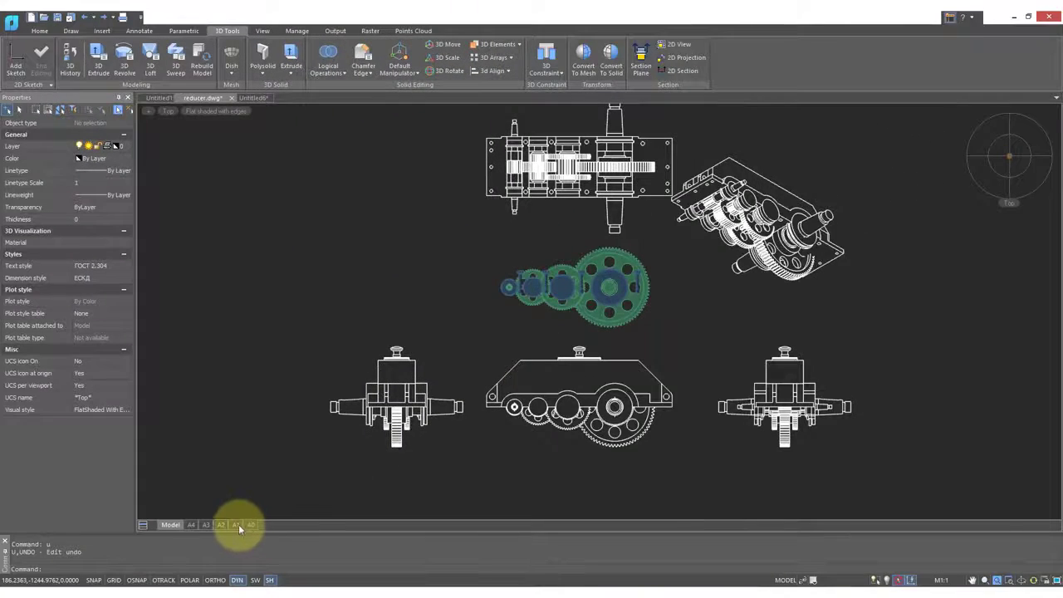
Step: Create a viewport filling the printable area of the A1 layout and zoom it to the extents of all the views
{"action": "left_click", "coordinate": [239, 525]}
{"action": "left_click", "coordinate": [334, 152]}
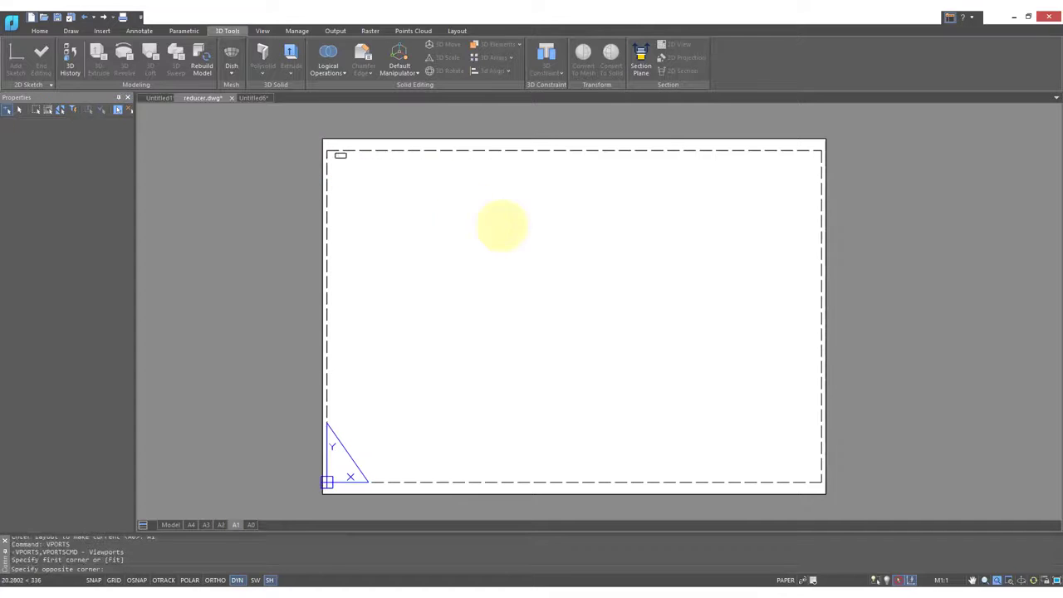
{"action": "left_click", "coordinate": [821, 479]}
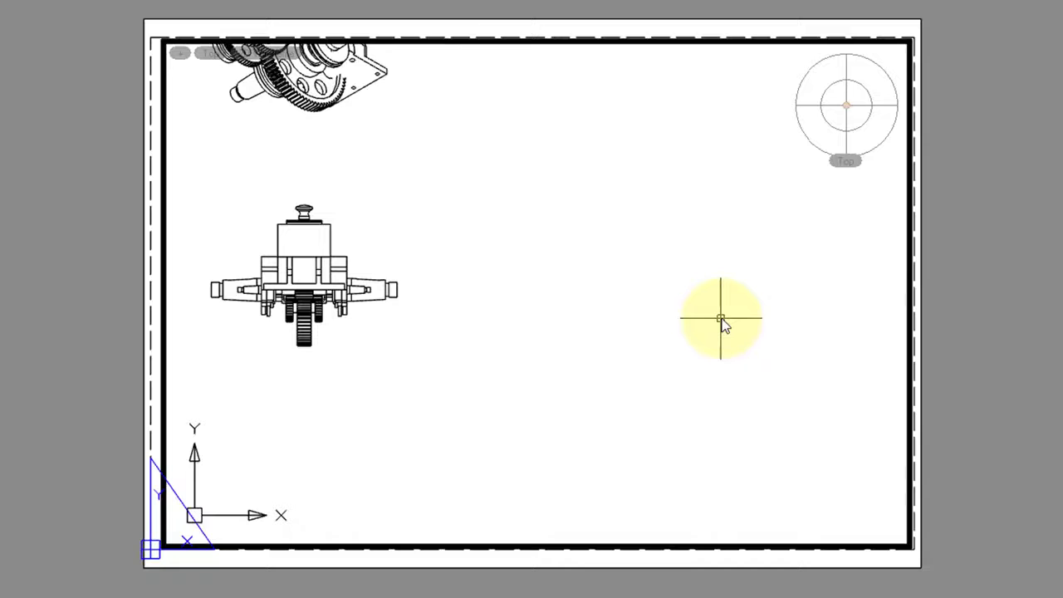
{"action": "key", "text": "Return"}
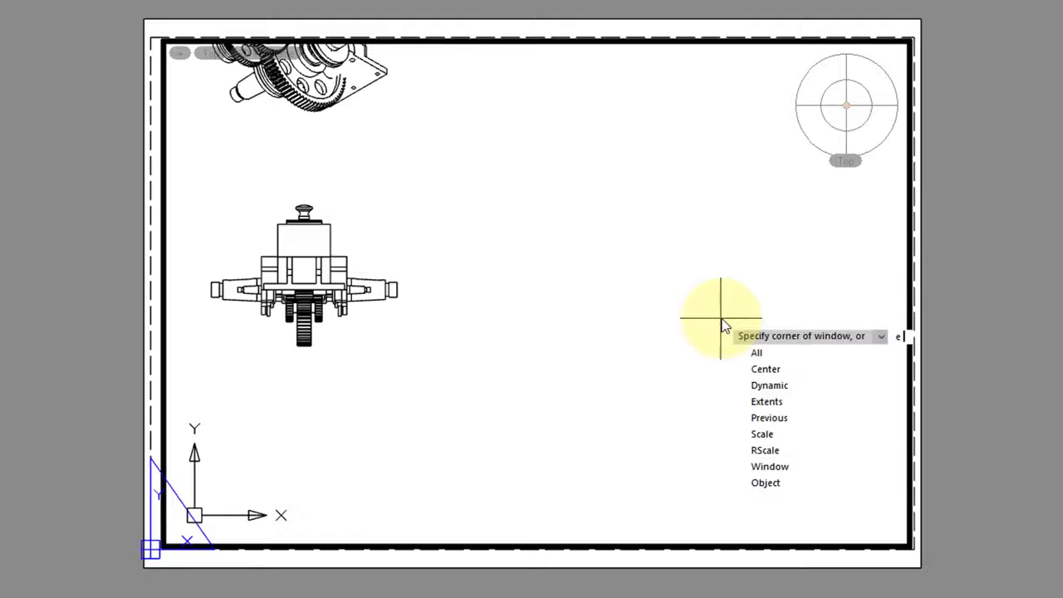
{"action": "key", "text": "Return"}
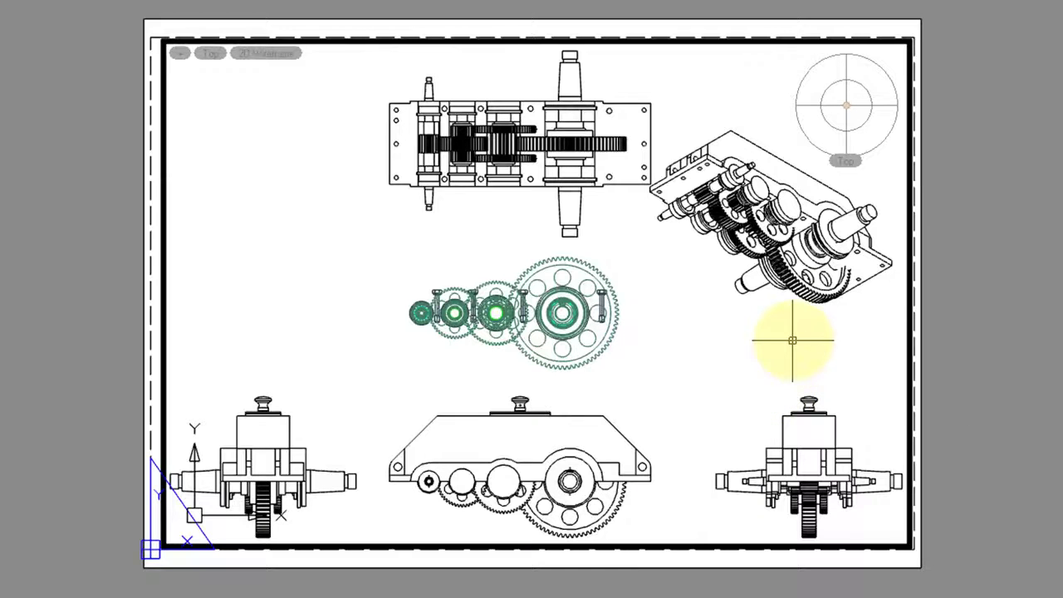
Step: Move the isometric projection of the reducer slightly downward inside the A1 viewport
{"action": "left_click", "coordinate": [706, 213]}
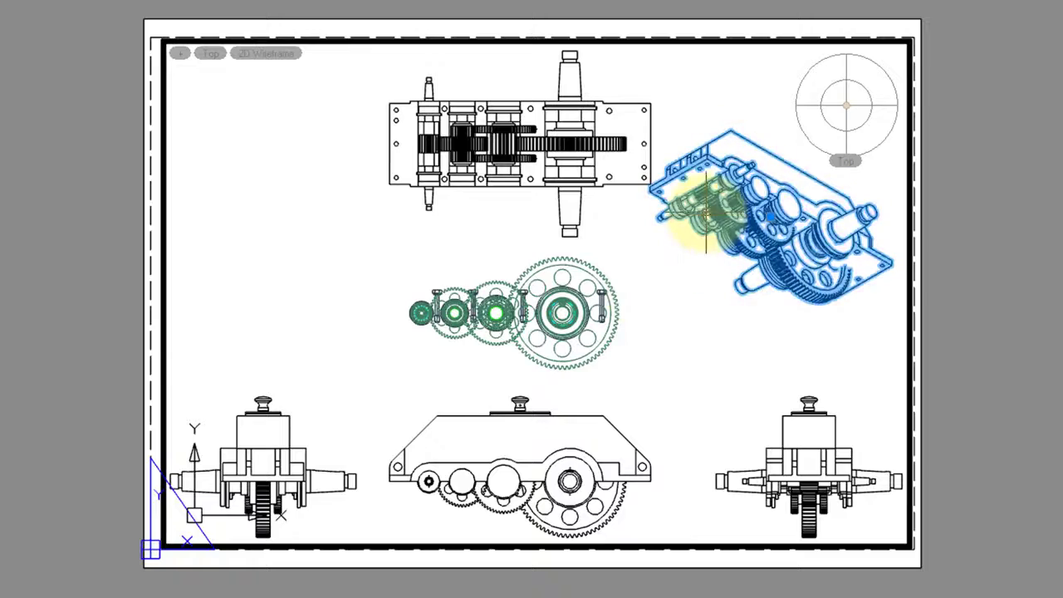
{"action": "left_click_drag", "start_coordinate": [747, 216], "coordinate": [742, 277]}
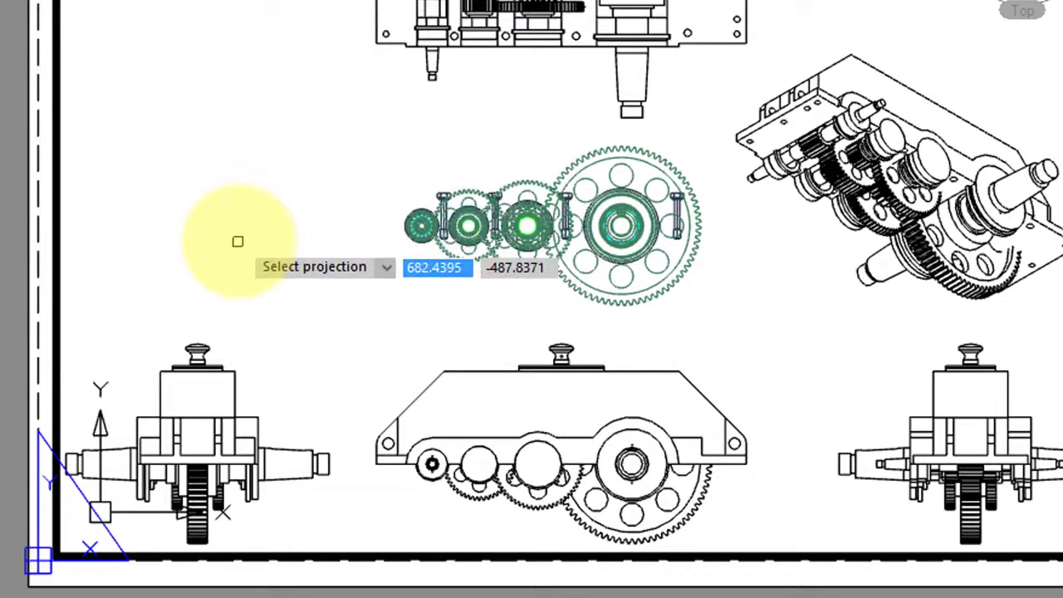
Step: Create a 2D section of the leftmost side view along a horizontal line through the shaft axis and place it above that view
{"action": "left_click", "coordinate": [233, 359]}
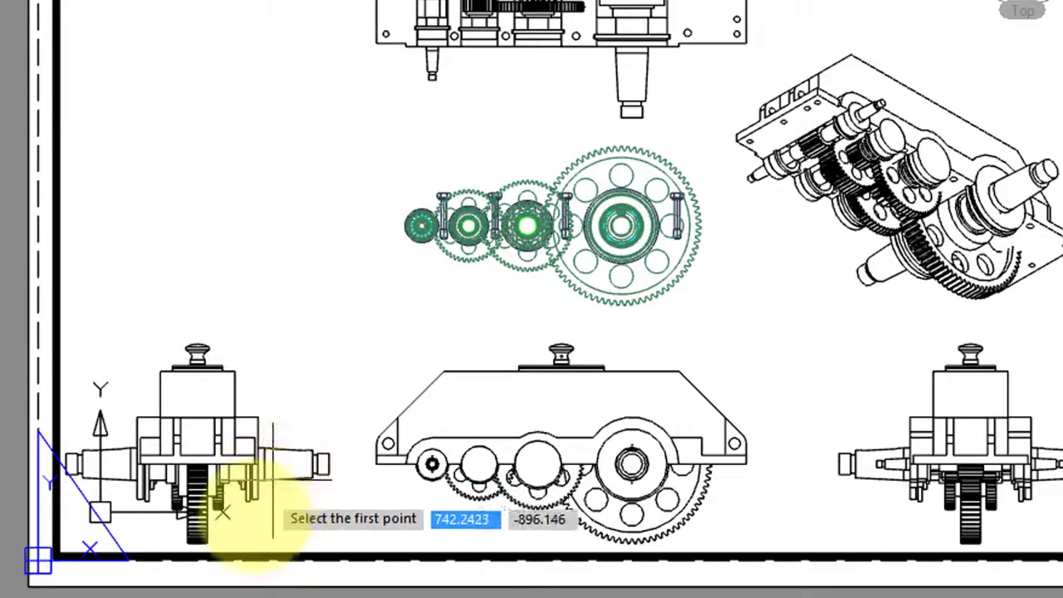
{"action": "left_click", "coordinate": [197, 544]}
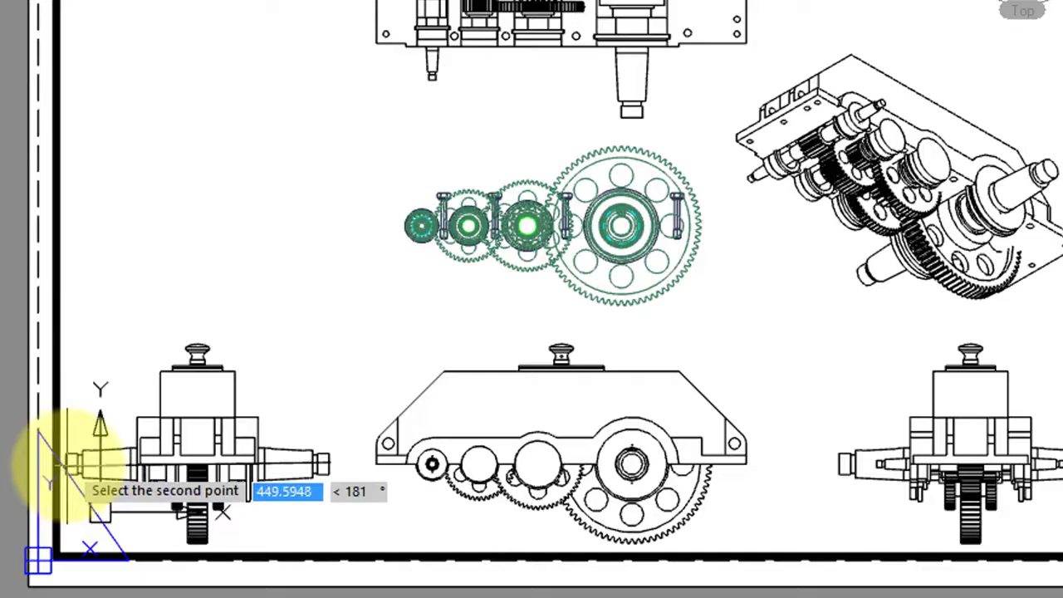
{"action": "left_click", "coordinate": [73, 469]}
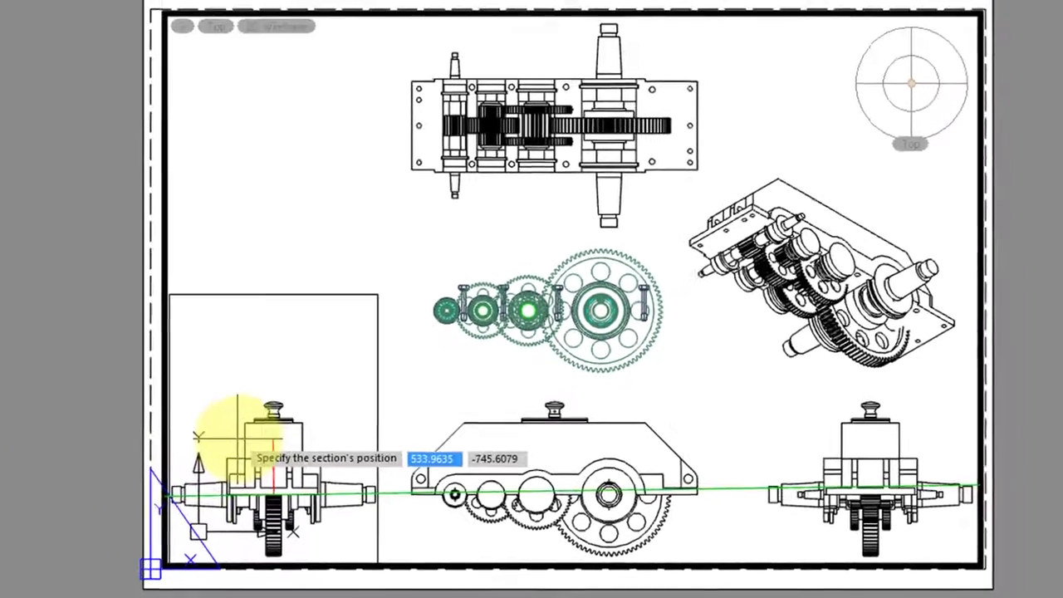
{"action": "left_click", "coordinate": [330, 253]}
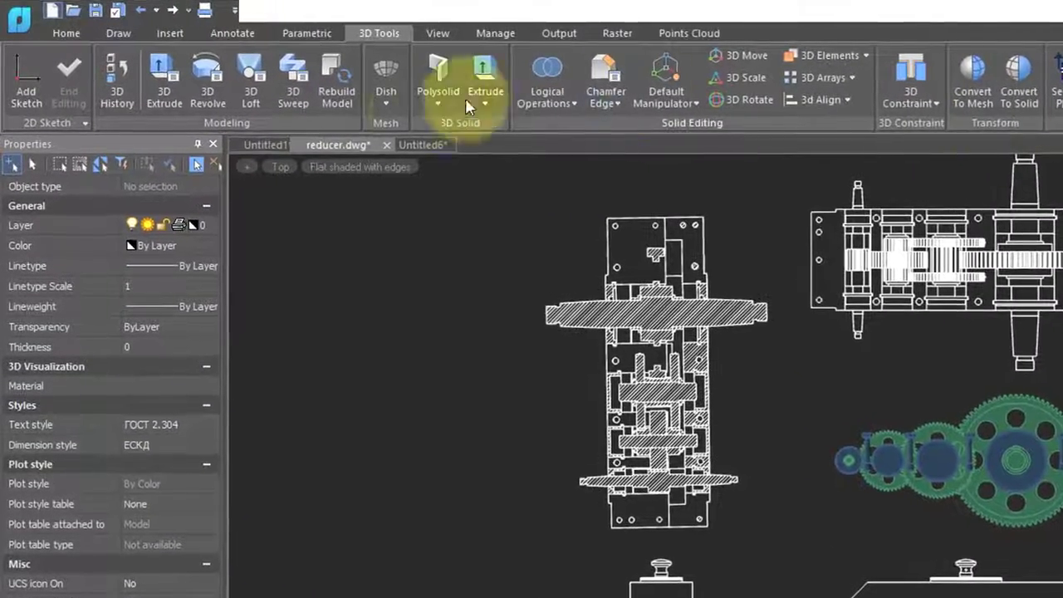
Step: Assign the drawing views in model space to the ВИДЫ layer and thaw that layer
{"action": "left_click", "coordinate": [818, 261]}
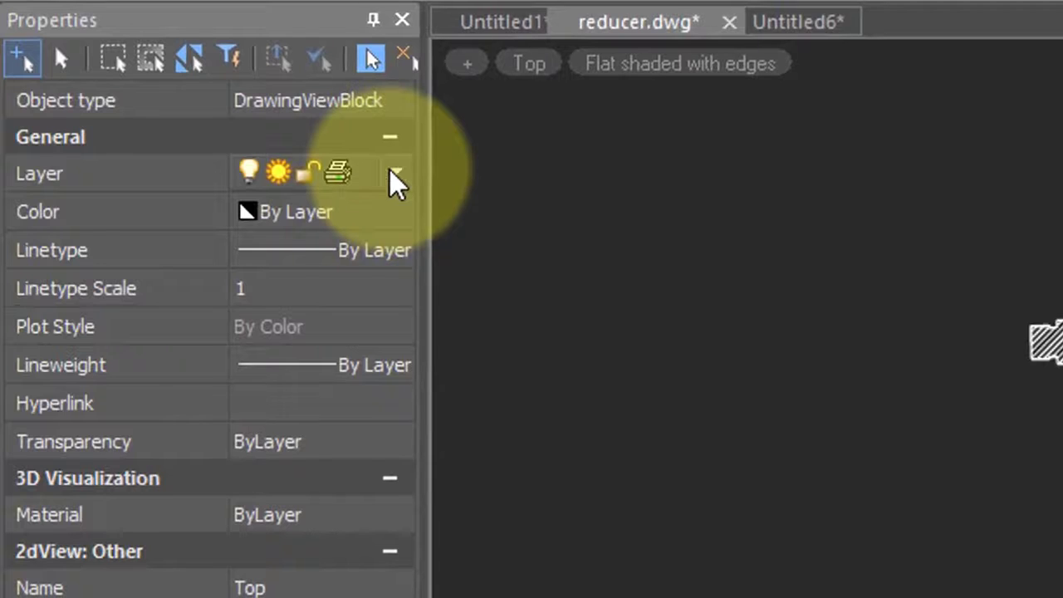
{"action": "left_click", "coordinate": [396, 176]}
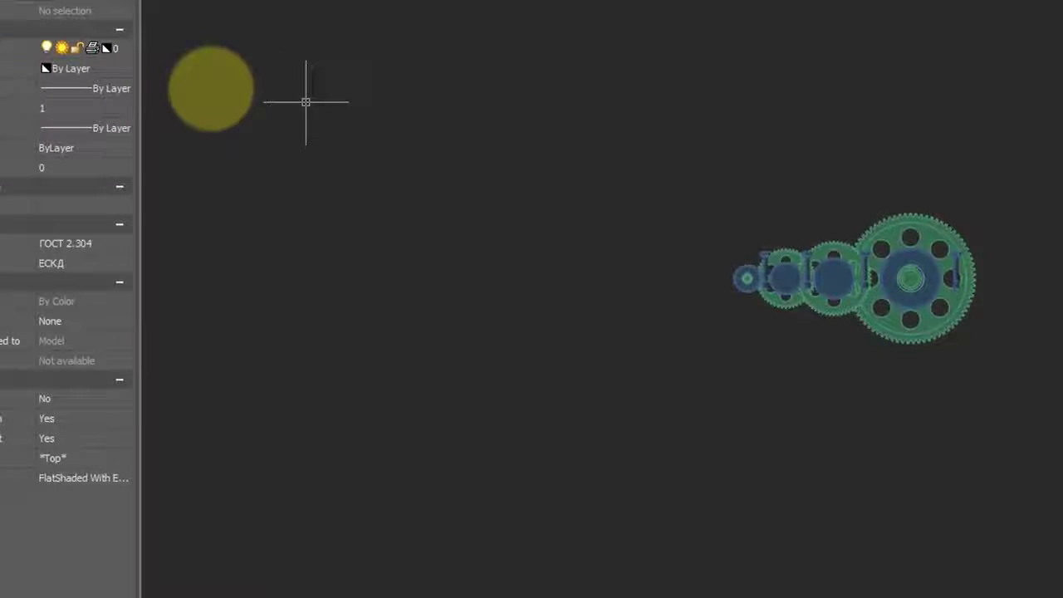
{"action": "left_click", "coordinate": [122, 48]}
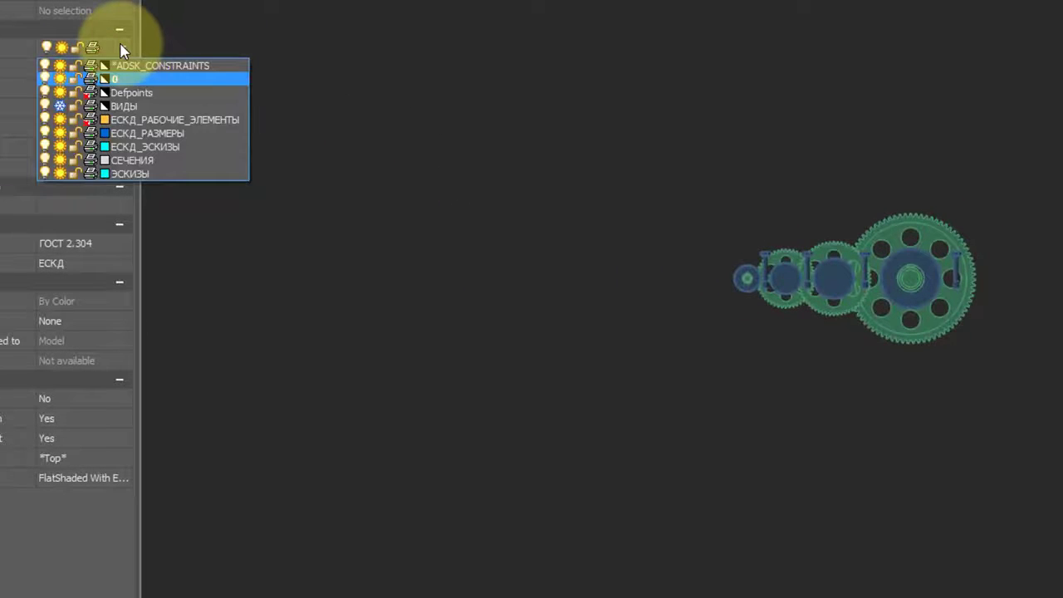
{"action": "left_click", "coordinate": [60, 106]}
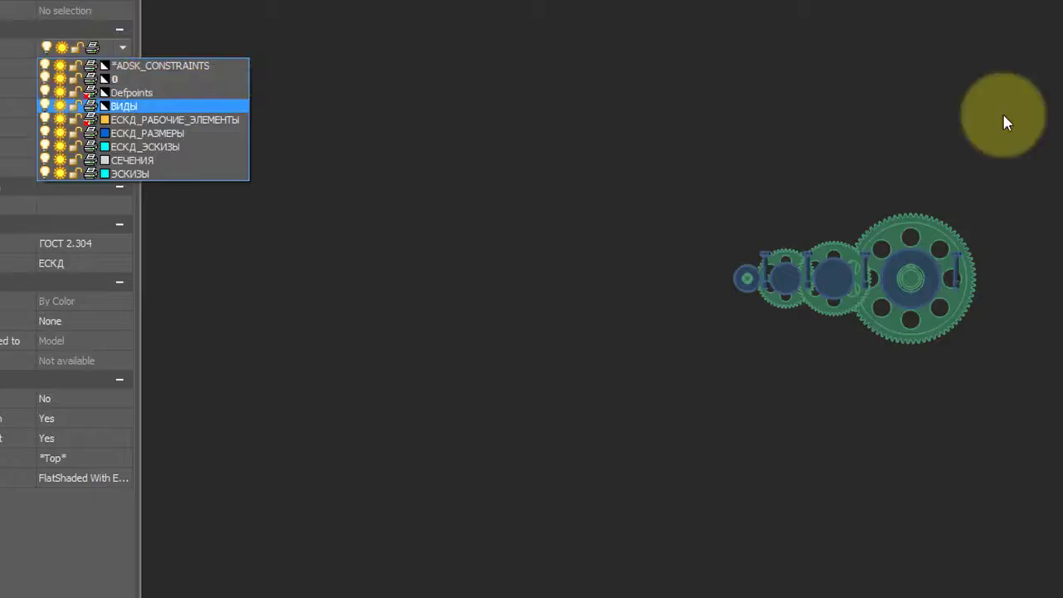
{"action": "left_click", "coordinate": [1005, 122]}
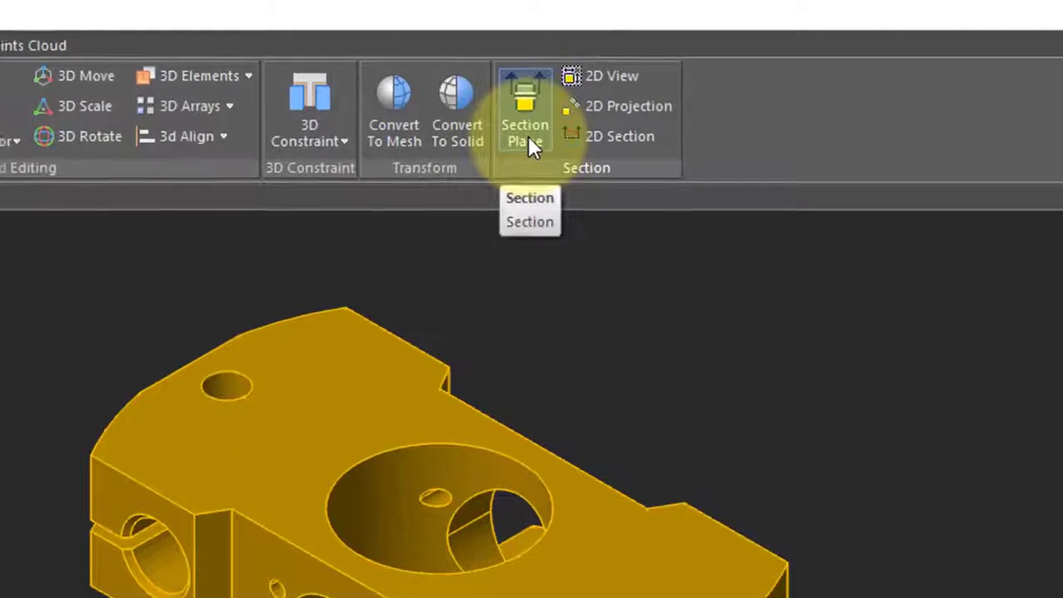
Step: Create a section plane at the lower flange of the yellow part with its 2D section, and undo it
{"action": "left_click", "coordinate": [528, 138]}
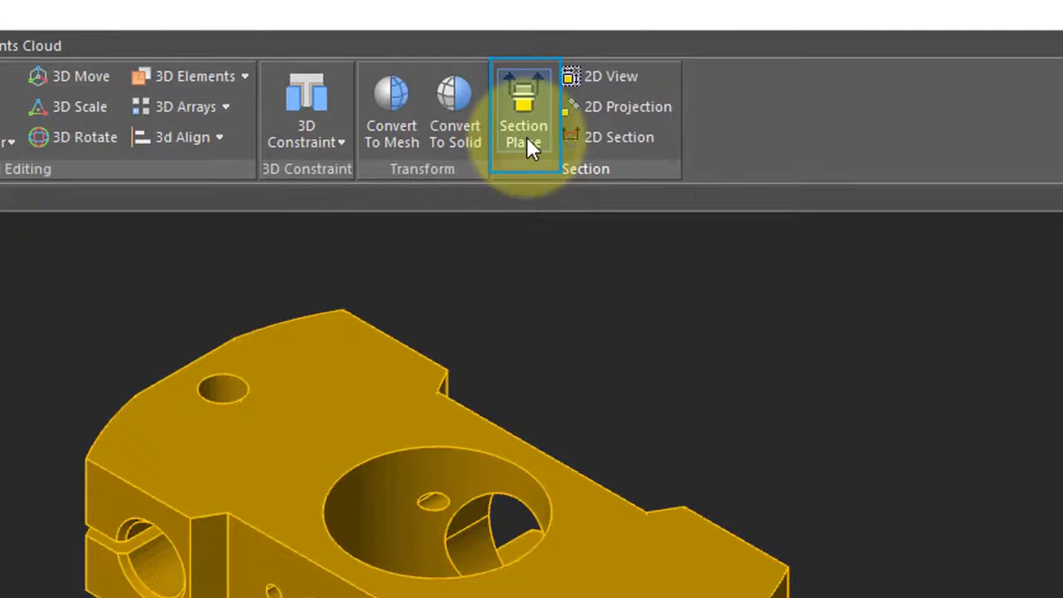
{"action": "left_click", "coordinate": [526, 137]}
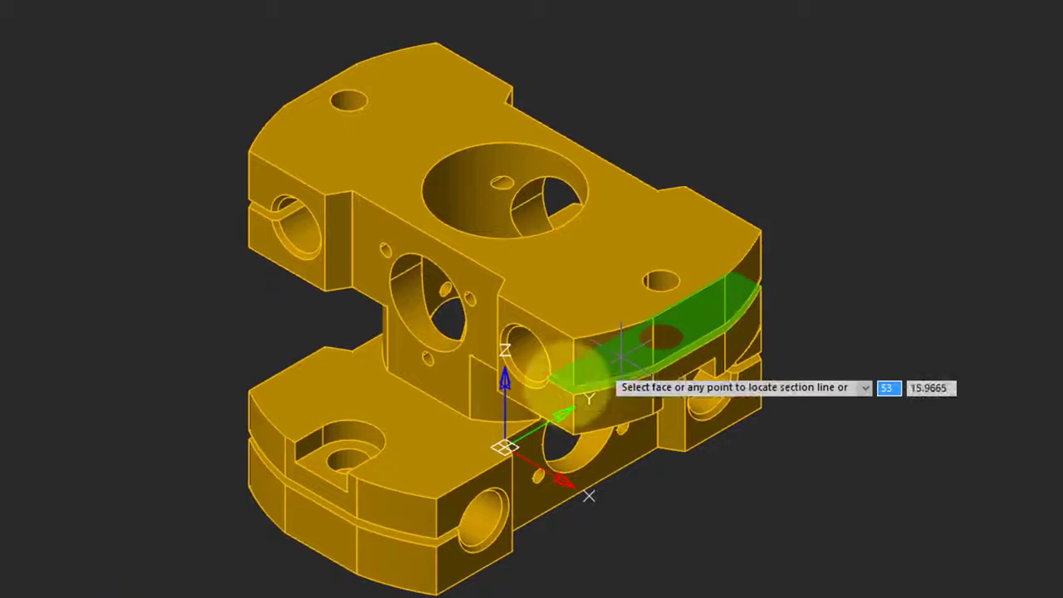
{"action": "left_click", "coordinate": [414, 420]}
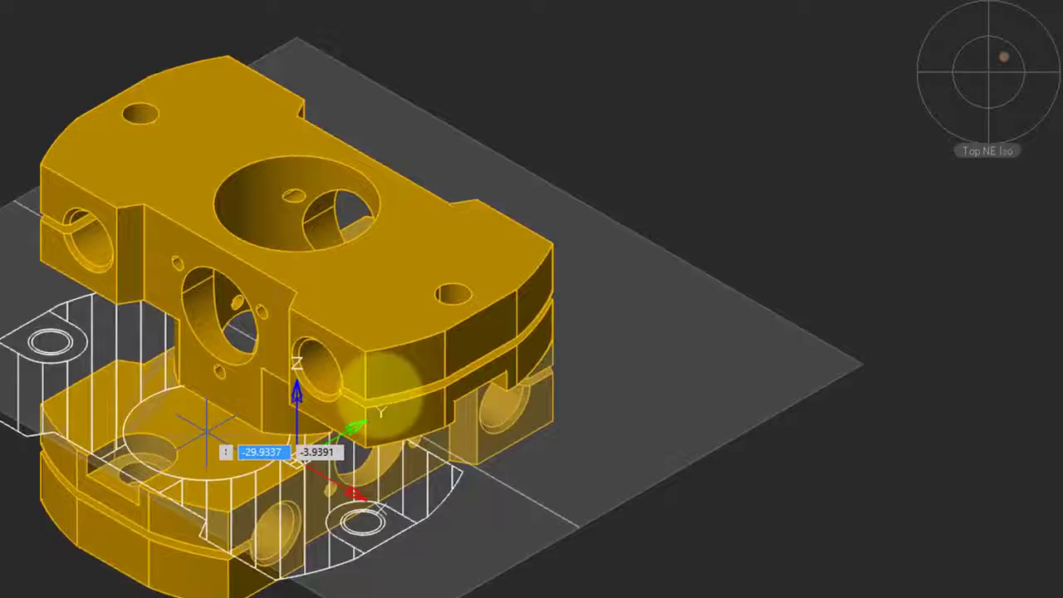
{"action": "left_click", "coordinate": [970, 71]}
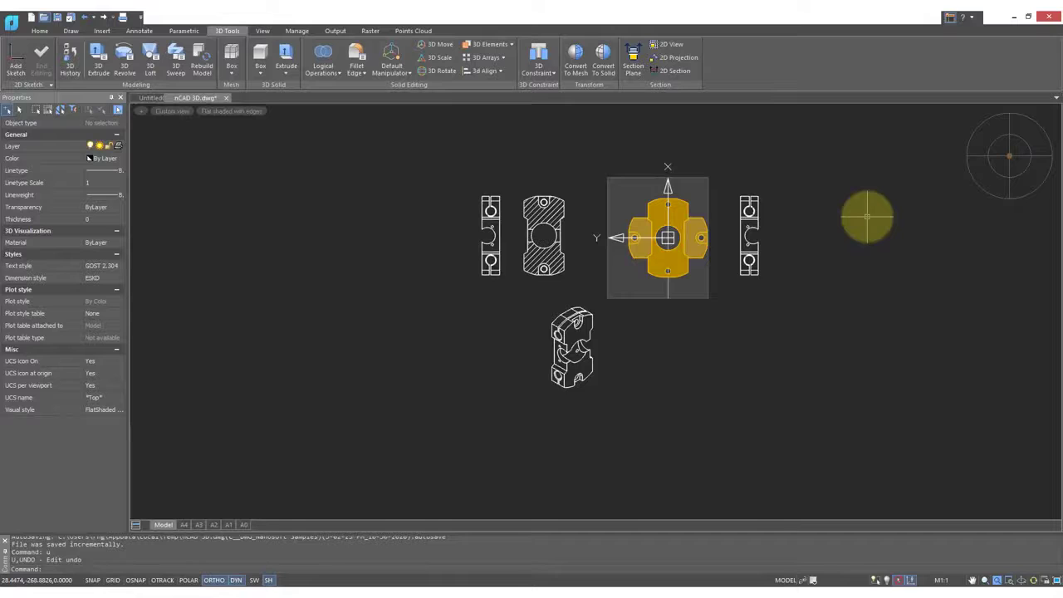
{"action": "key", "text": "ctrl+z"}
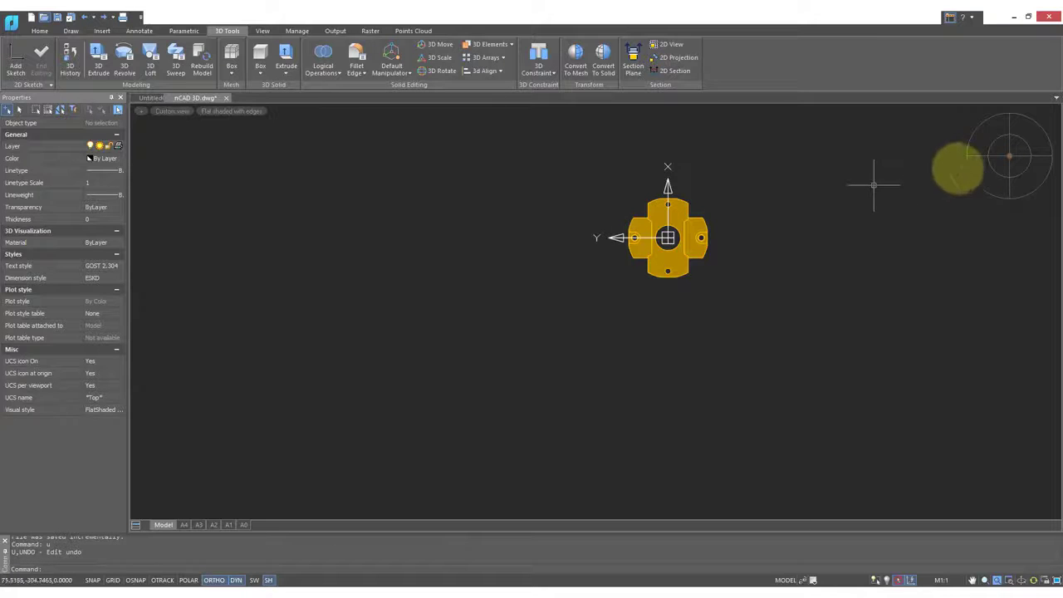
Step: Return to an isometric view and create a section plane at the part's lower flange without placing a 2D section
{"action": "left_click", "coordinate": [1010, 162]}
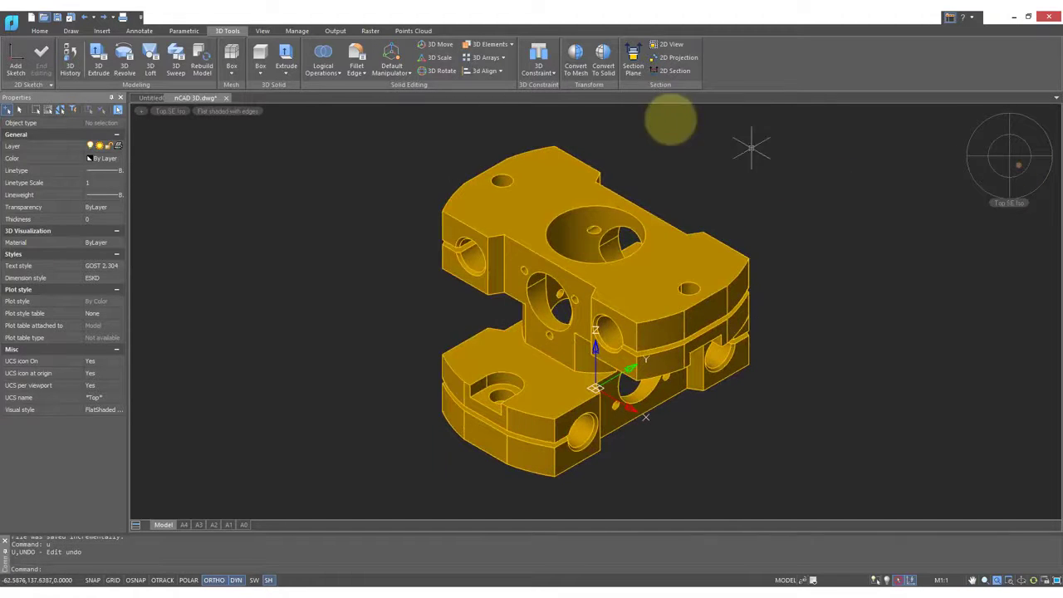
{"action": "left_click", "coordinate": [634, 66]}
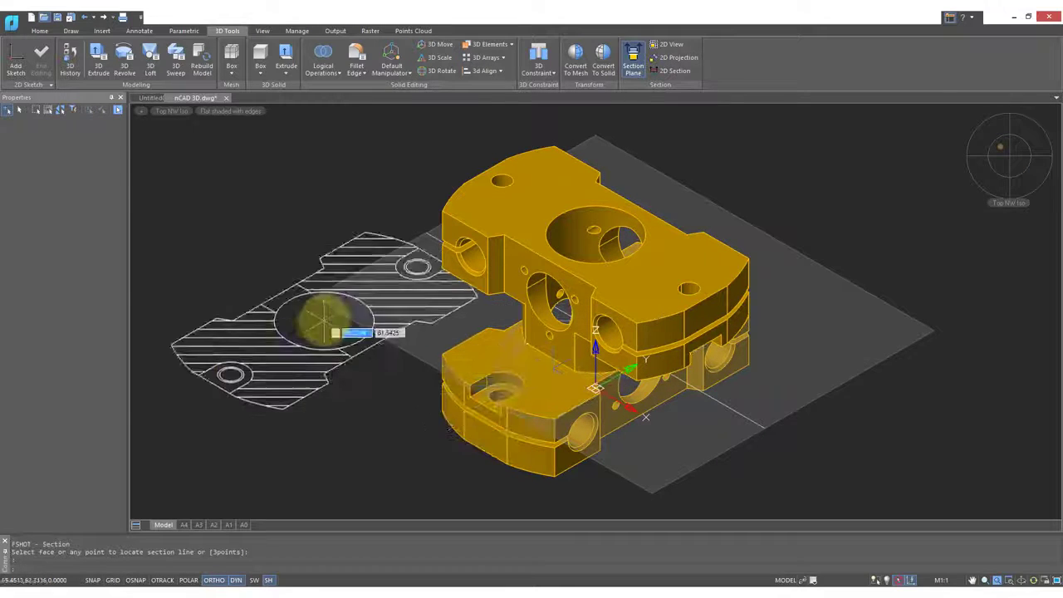
{"action": "key", "text": "Escape"}
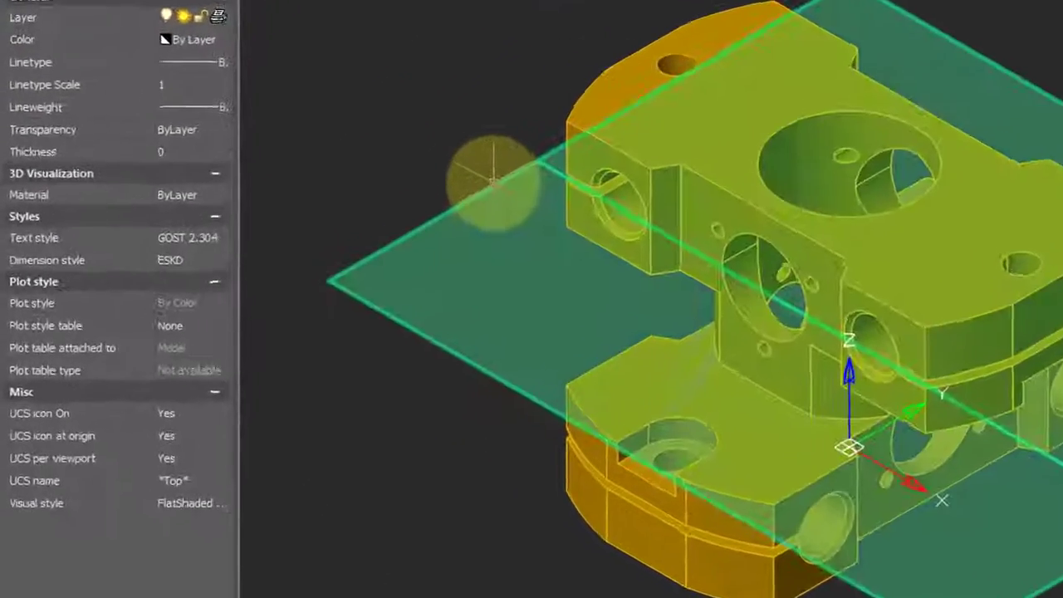
Step: Make the section plane live by setting its Is Live property to Yes
{"action": "left_click", "coordinate": [493, 181]}
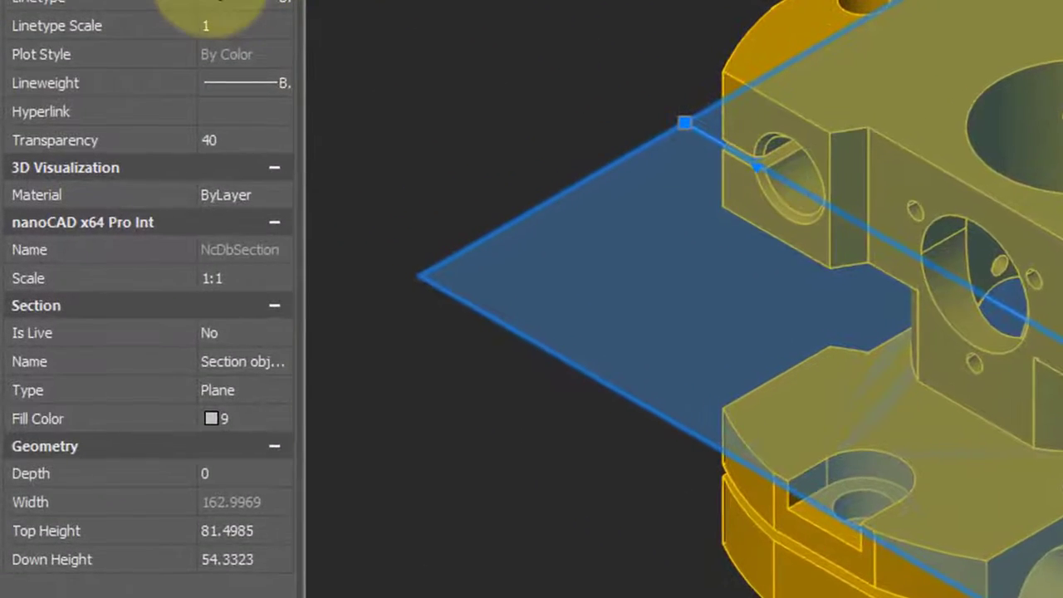
{"action": "left_click_drag", "start_coordinate": [196, 7], "coordinate": [165, 7]}
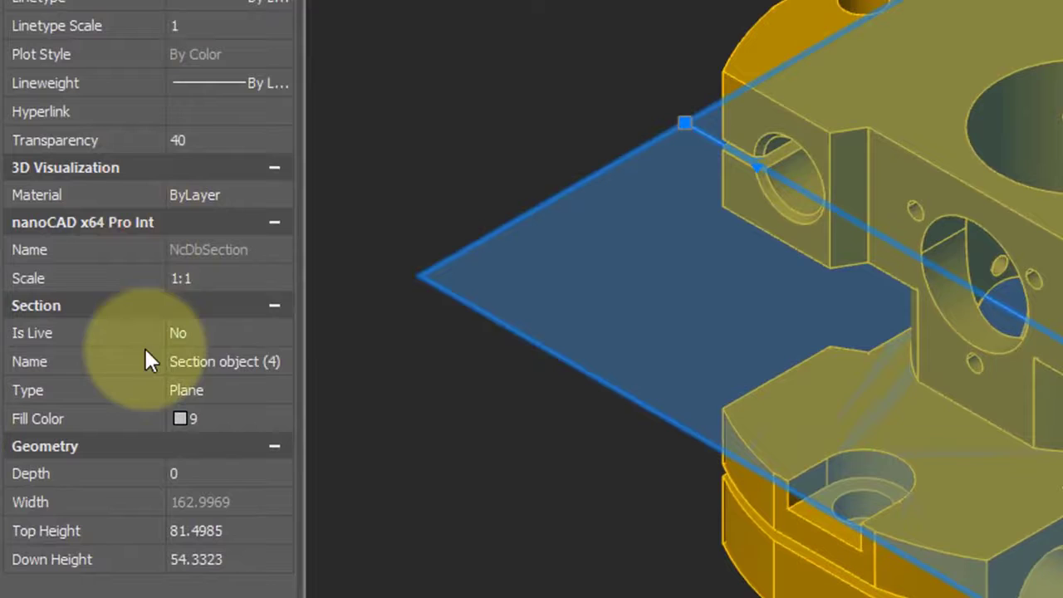
{"action": "left_click", "coordinate": [203, 331]}
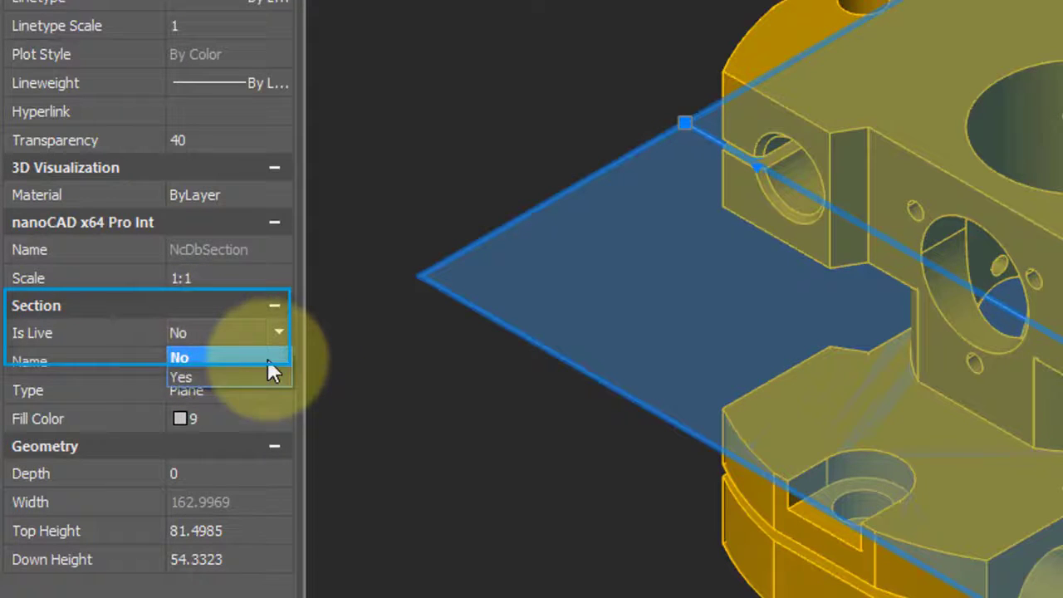
{"action": "left_click", "coordinate": [266, 376]}
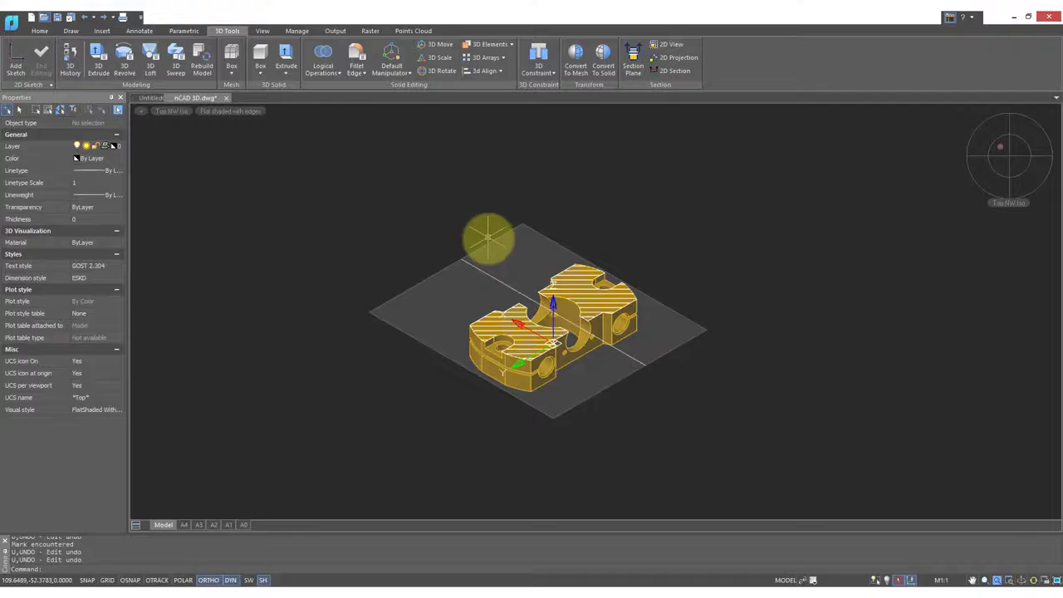
Step: Move the live section plane away from the part by its end grip and shorten its width to about 48
{"action": "left_click", "coordinate": [489, 238]}
{"action": "left_click", "coordinate": [645, 366]}
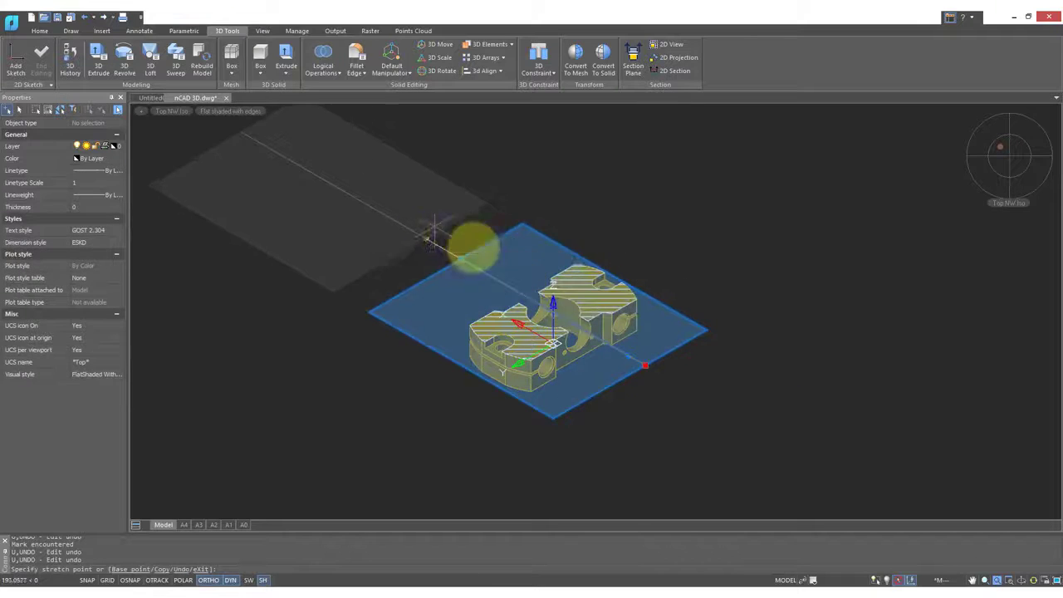
{"action": "left_click", "coordinate": [315, 174]}
{"action": "left_click", "coordinate": [303, 169]}
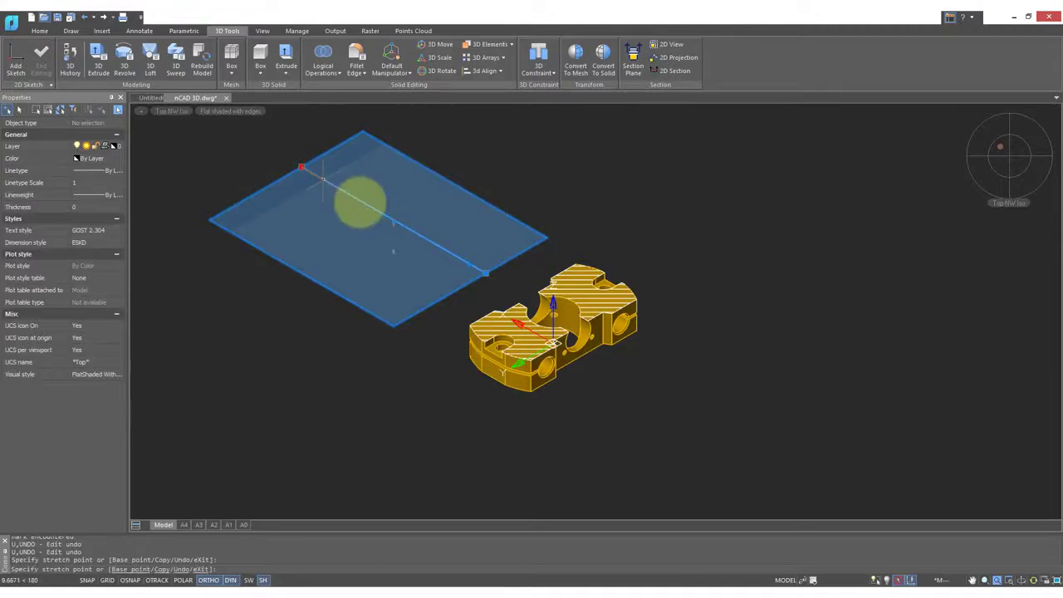
{"action": "left_click", "coordinate": [429, 240]}
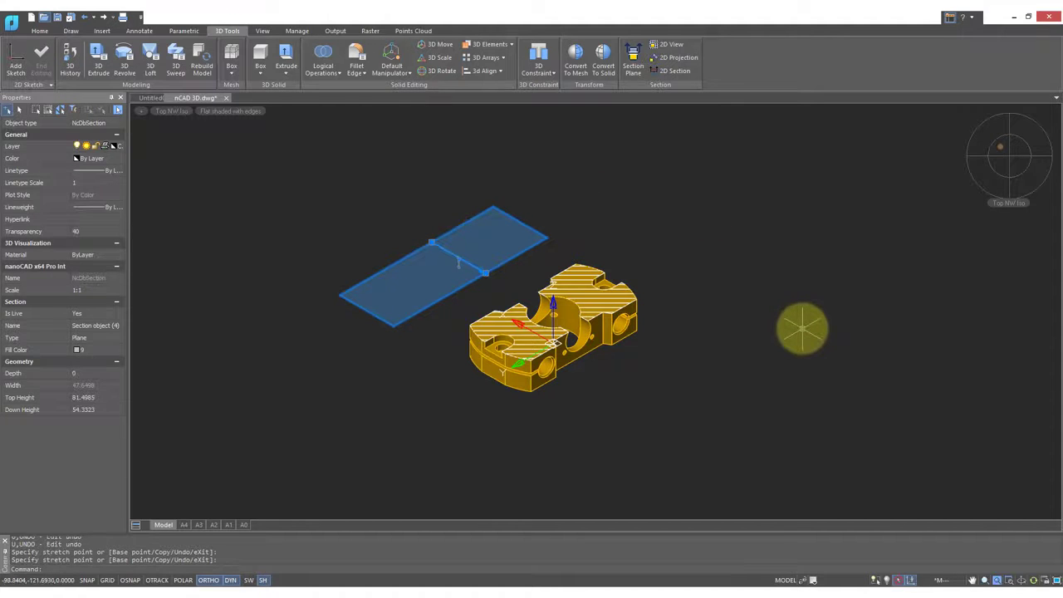
Step: Raise the live section plane about 2.5 along Z and reverse its cut side to inspect the part's other half from below
{"action": "left_click", "coordinate": [459, 258]}
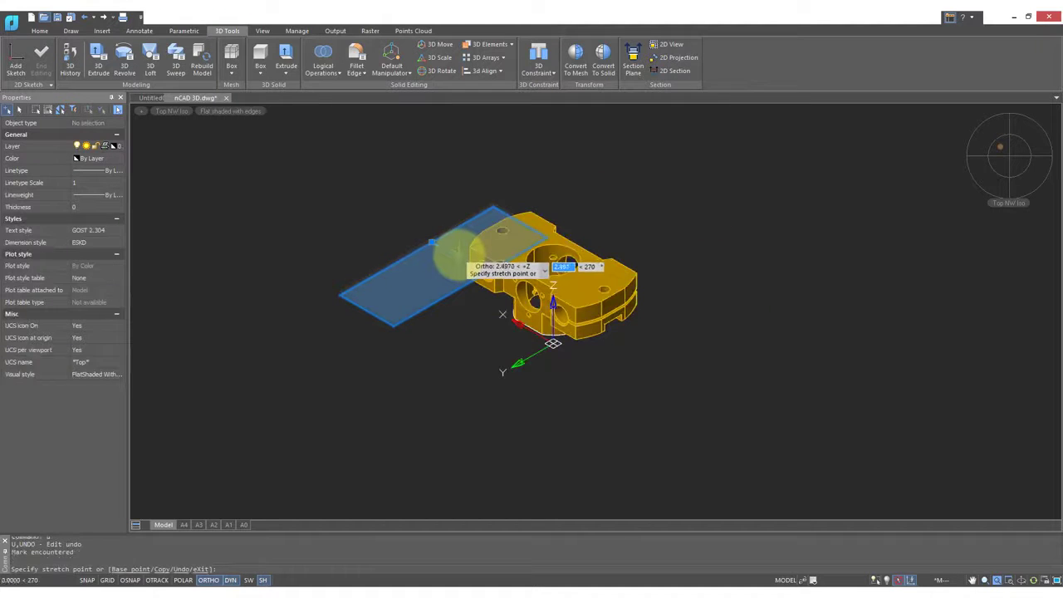
{"action": "left_click", "coordinate": [458, 254]}
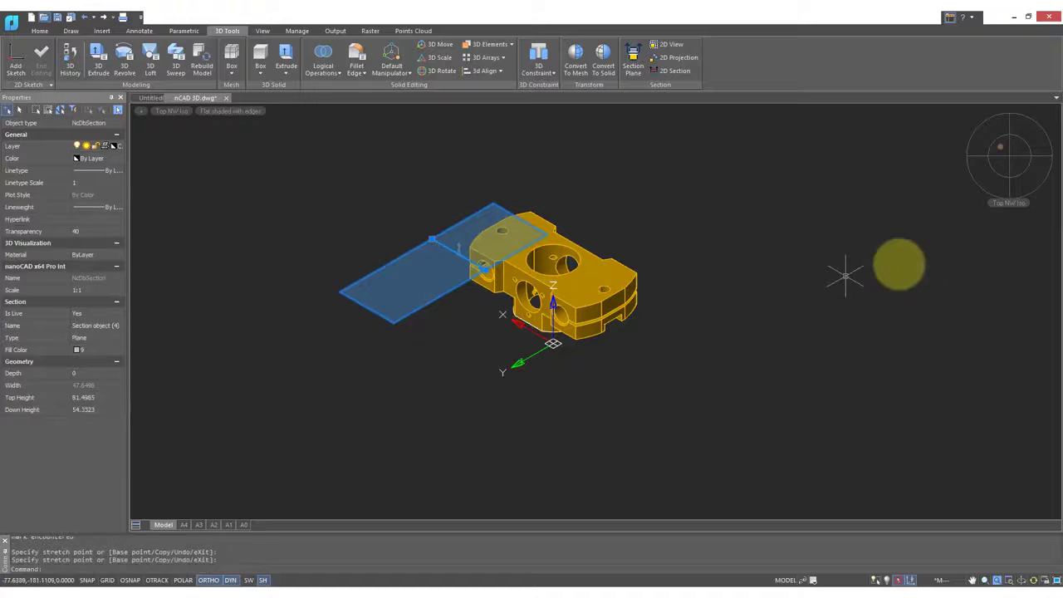
{"action": "left_click_drag", "start_coordinate": [1006, 167], "coordinate": [947, 170]}
{"action": "scroll", "coordinate": [1001, 225], "scroll_direction": "down", "scroll_amount": 3}
{"action": "middle_click_drag", "start_coordinate": [919, 297], "coordinate": [577, 348]}
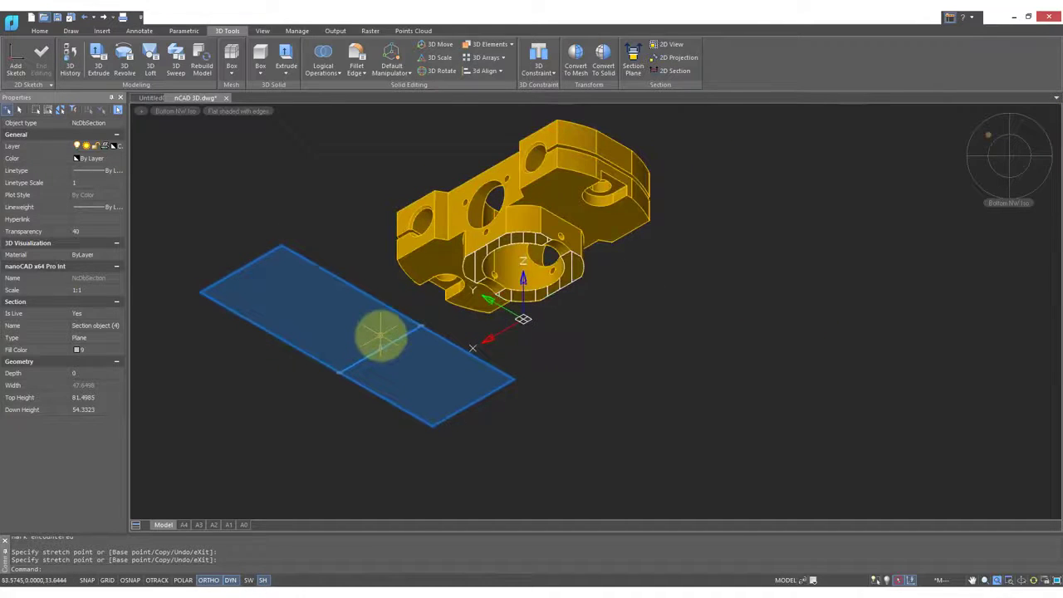
{"action": "left_click", "coordinate": [1007, 148]}
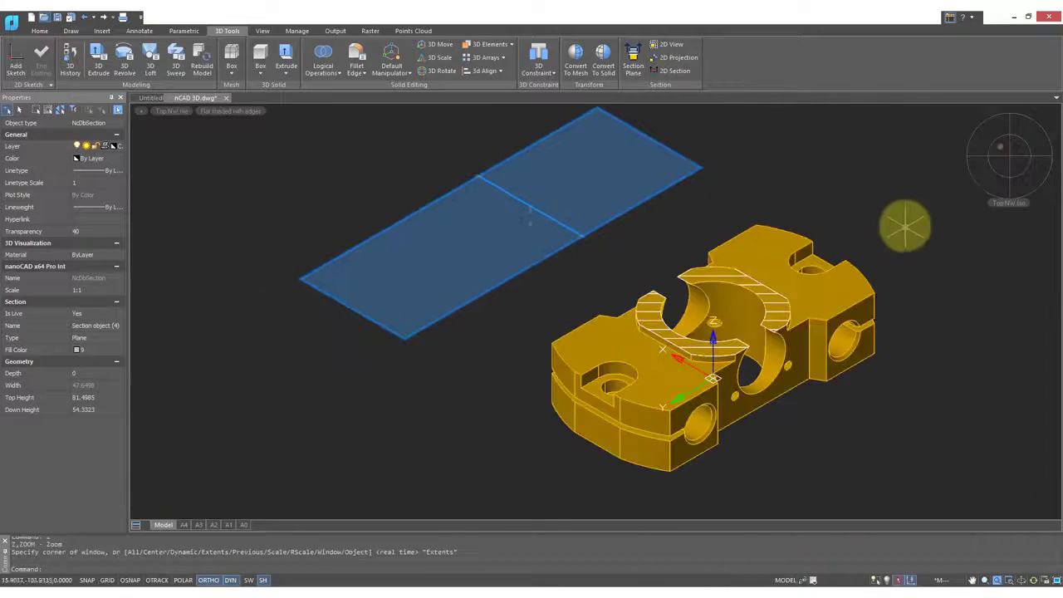
Step: Extend the live section plane over the part to a width of about 109 and set its type to Boundary
{"action": "left_click_drag", "start_coordinate": [913, 368], "coordinate": [208, 363]}
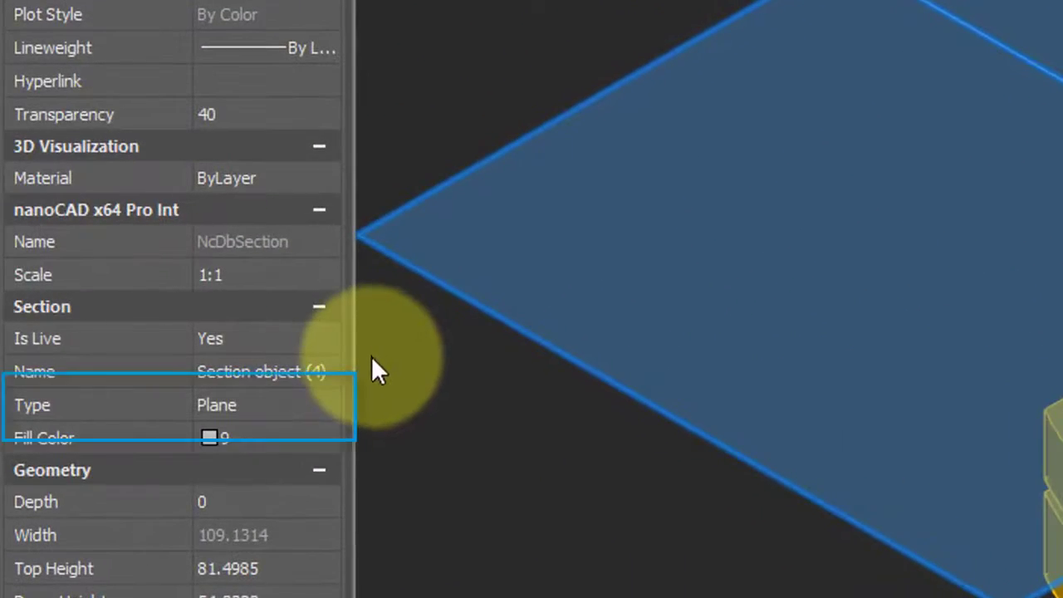
{"action": "left_click", "coordinate": [315, 404]}
{"action": "left_click", "coordinate": [301, 455]}
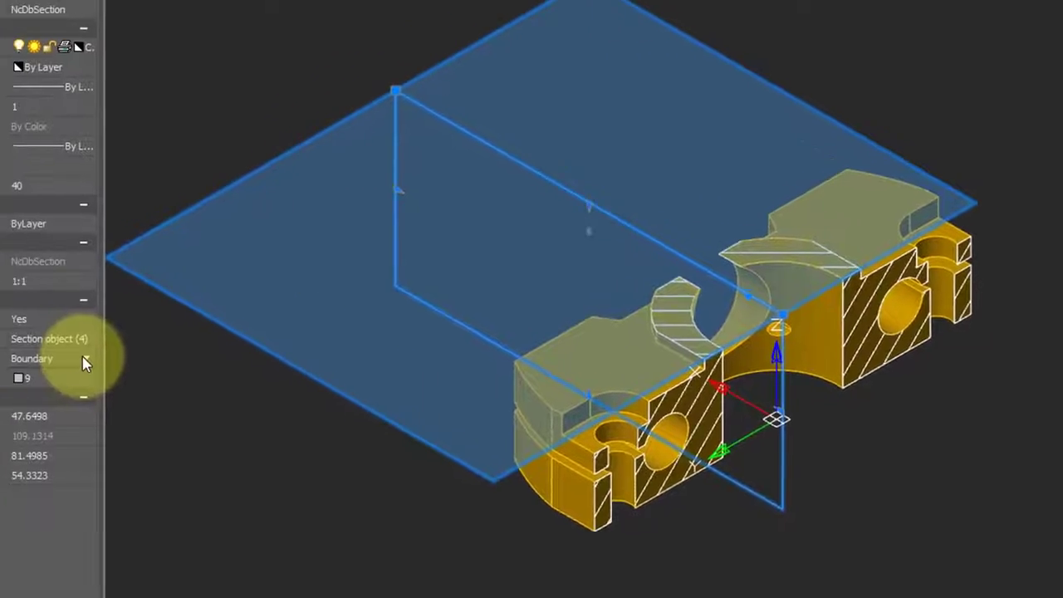
Step: Change the live section's type to Volume so the cut is enclosed by a box
{"action": "left_click", "coordinate": [89, 357]}
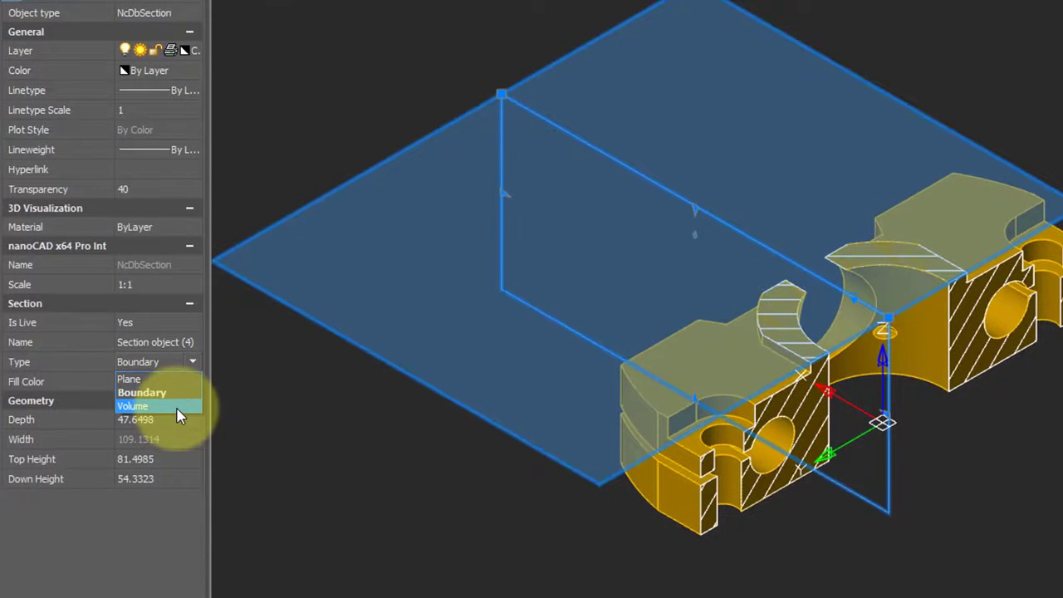
{"action": "scroll", "coordinate": [830, 573], "scroll_direction": "down", "scroll_amount": 3}
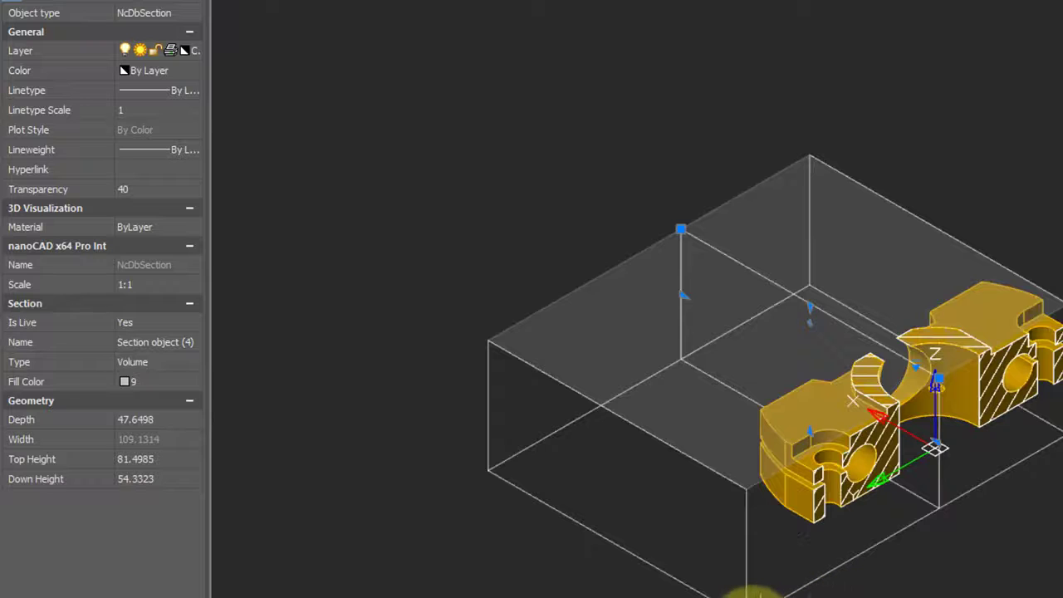
{"action": "left_click", "coordinate": [743, 593]}
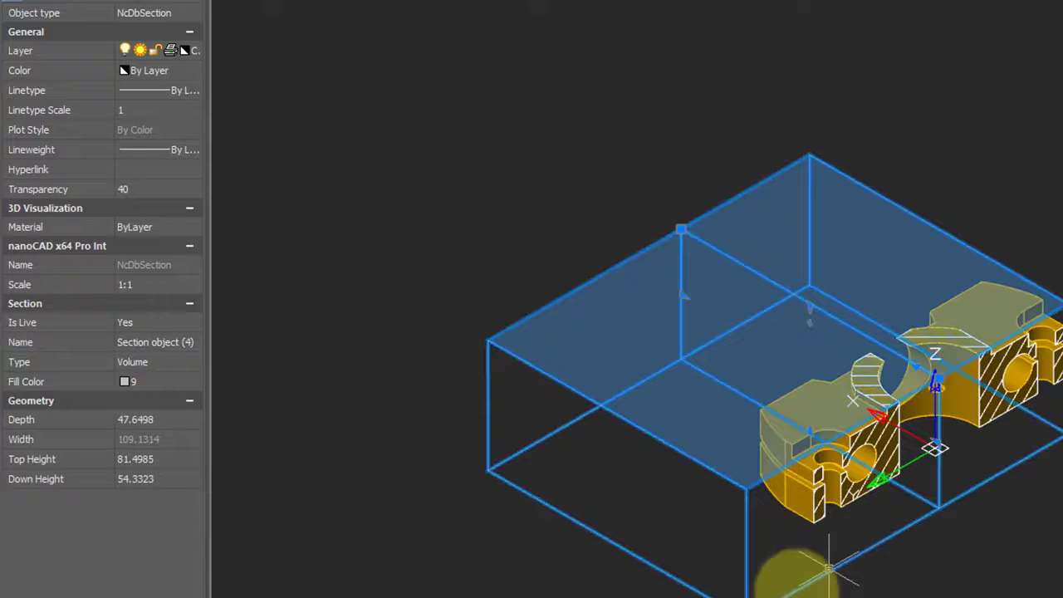